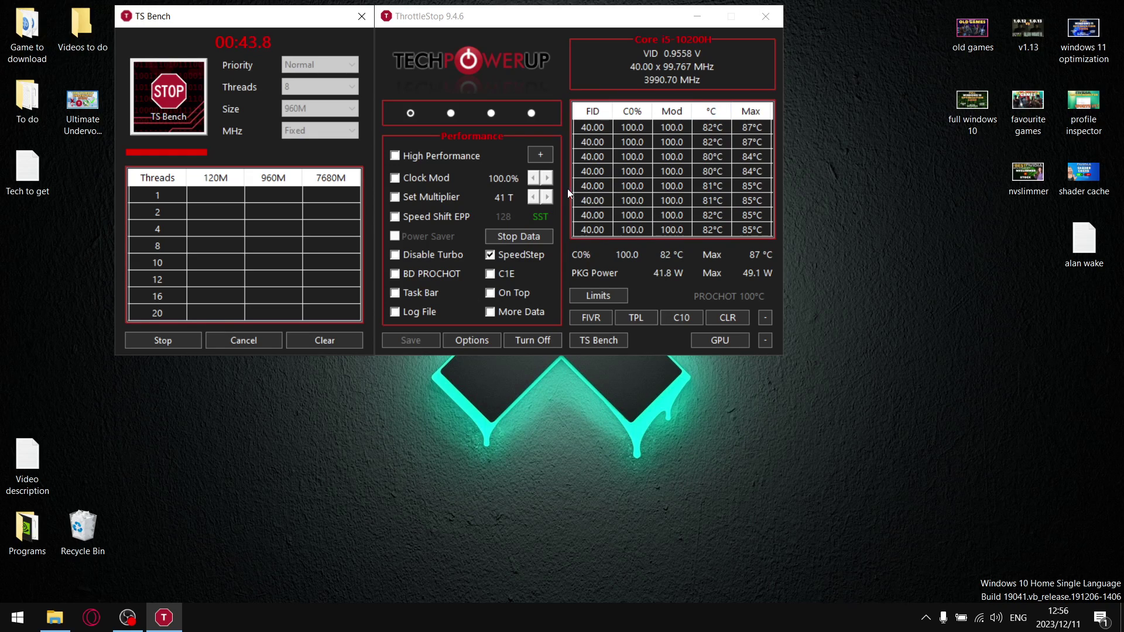
Close the running TS Bench stress test window in ThrottleStop
{"action": "left_click", "coordinate": [361, 17]}
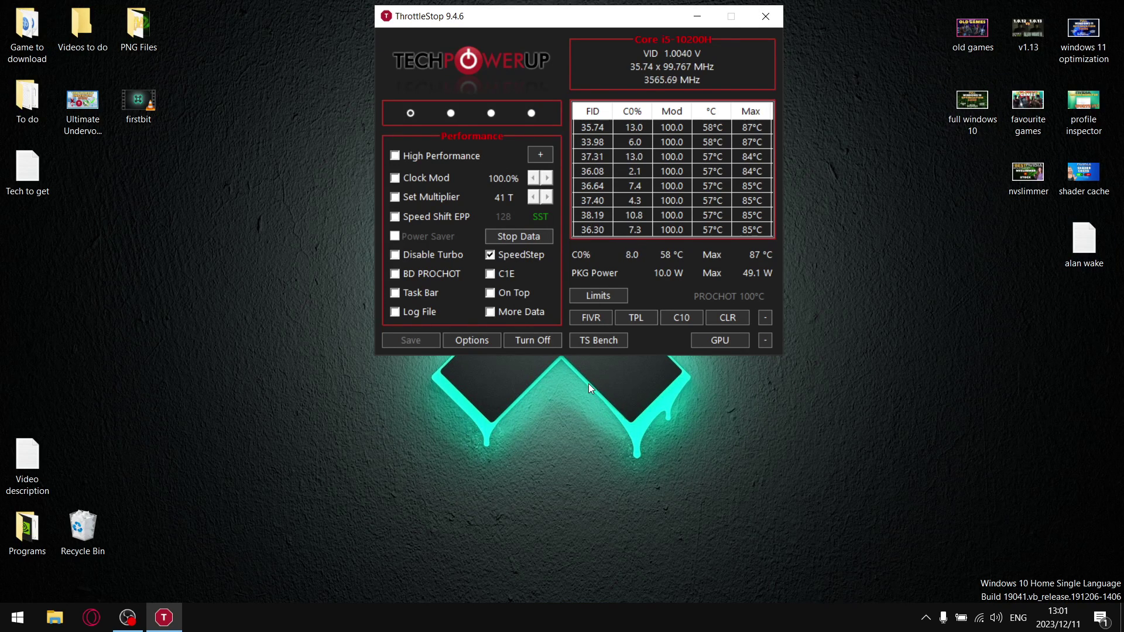
Run a 960M-size TS Bench stress test for about 33 seconds, then stop it
{"action": "left_click", "coordinate": [598, 340]}
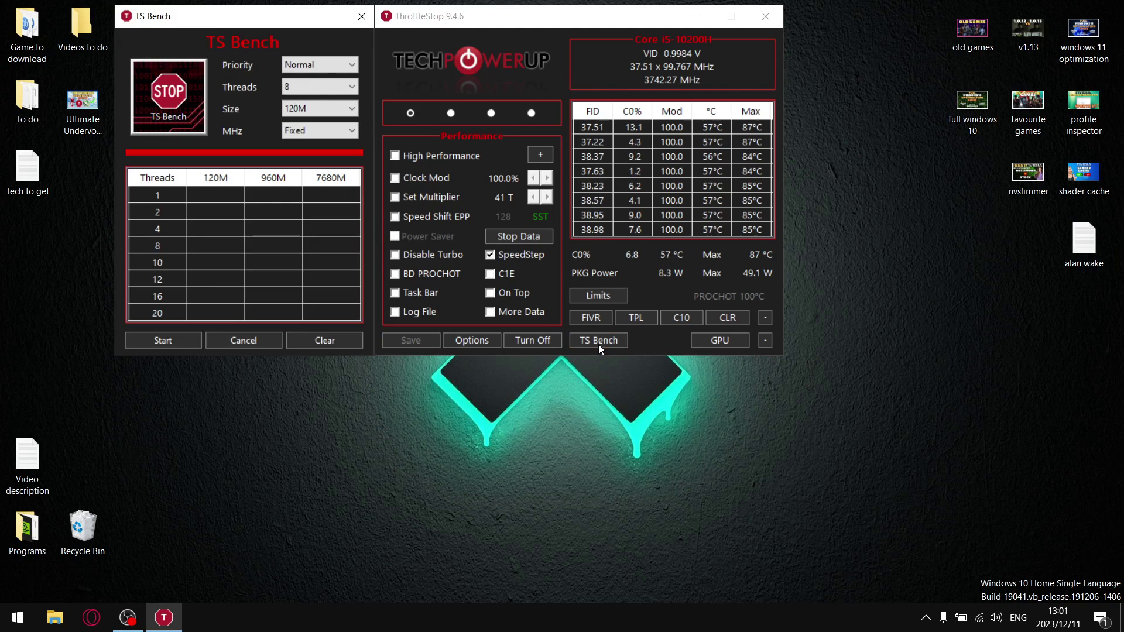
{"action": "left_click", "coordinate": [328, 105]}
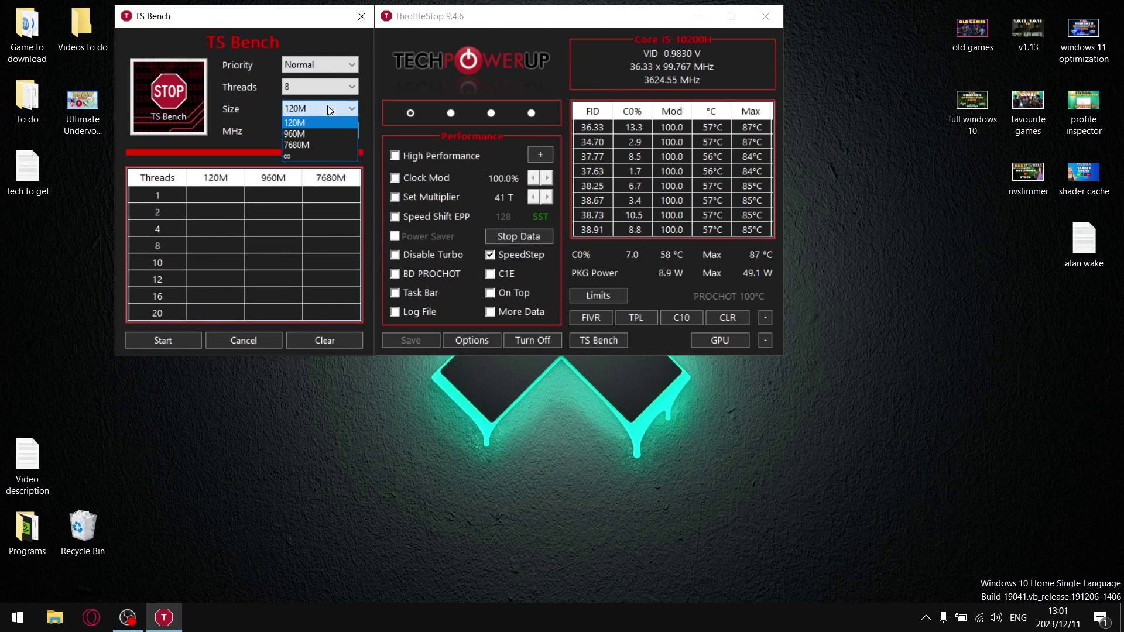
{"action": "left_click", "coordinate": [319, 133]}
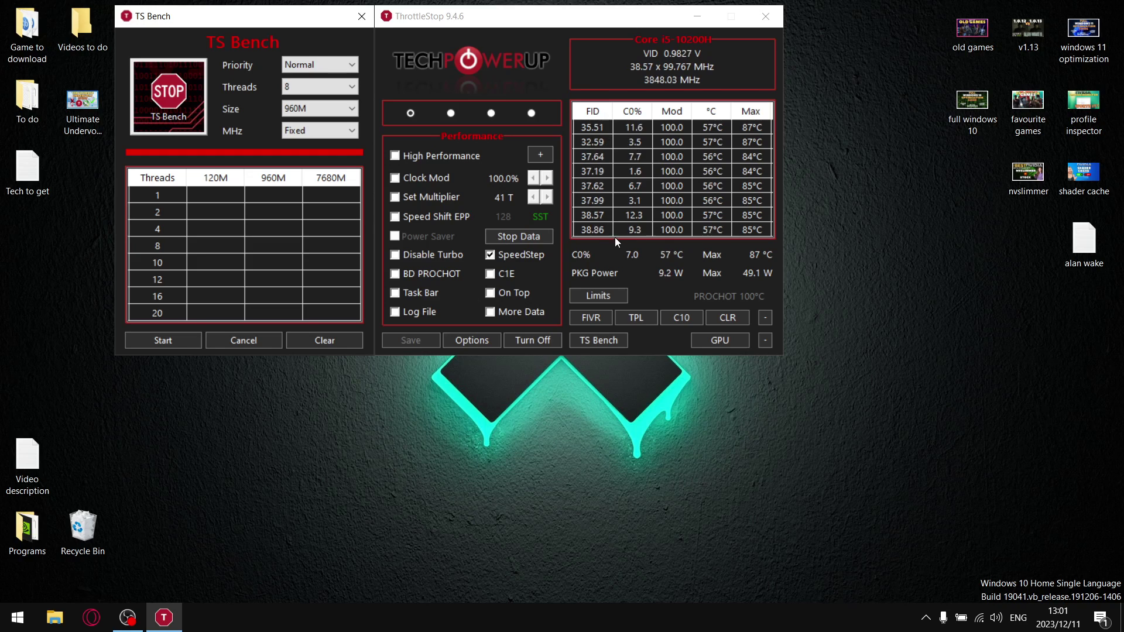
{"action": "left_click", "coordinate": [170, 344]}
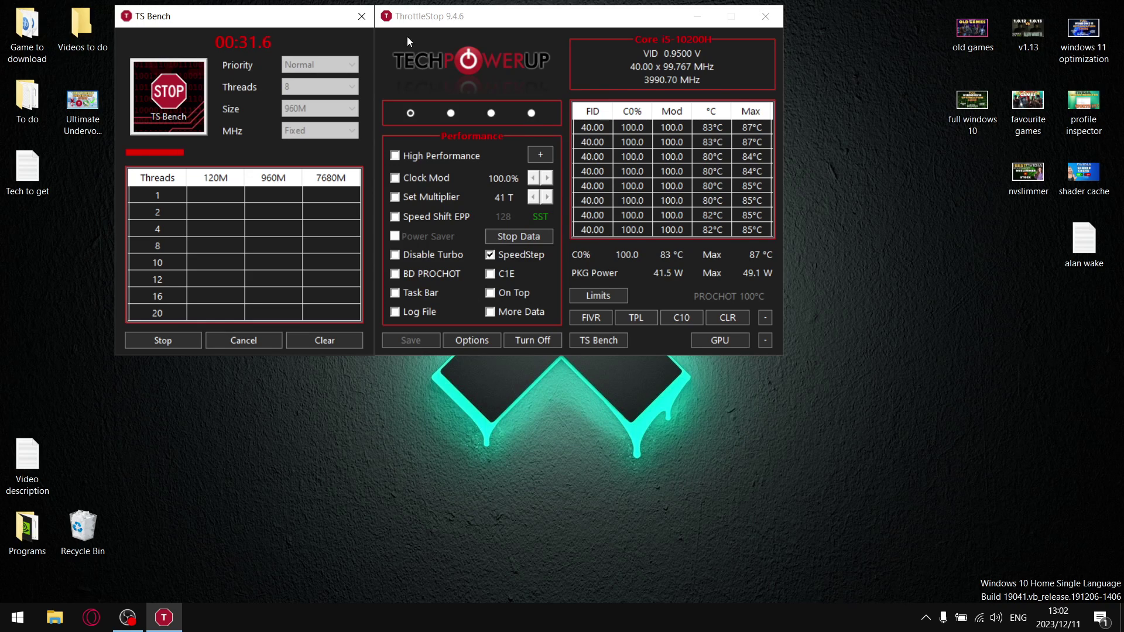
{"action": "left_click", "coordinate": [170, 340]}
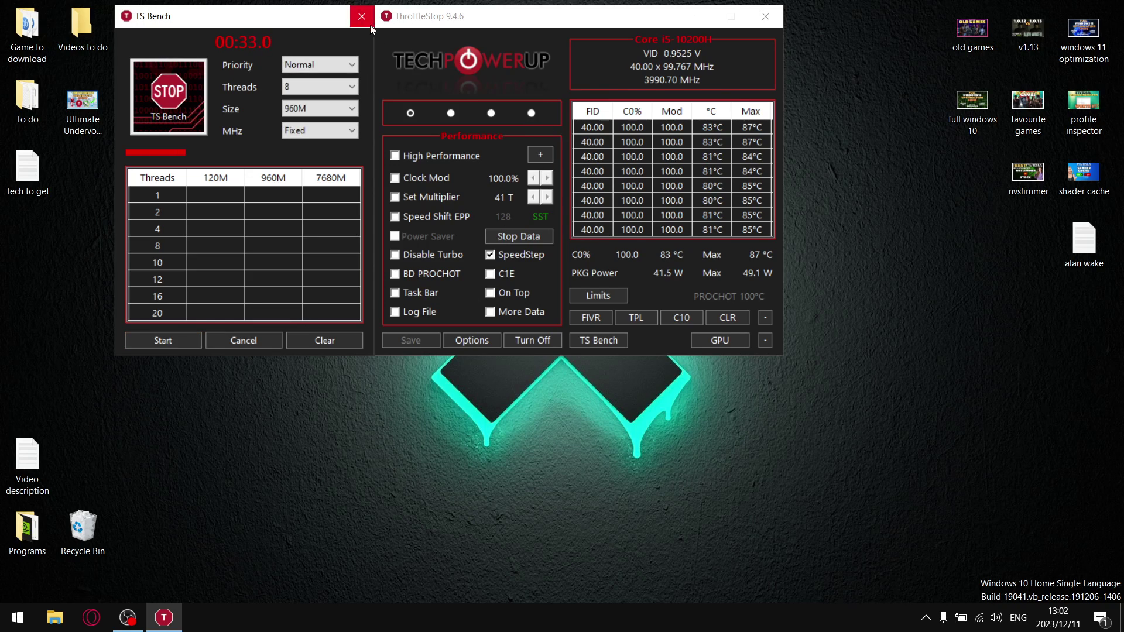
Close TS Bench, then lower the 1–4 core turbo ratio limits to 38 in FIVR and apply
{"action": "left_click", "coordinate": [361, 16]}
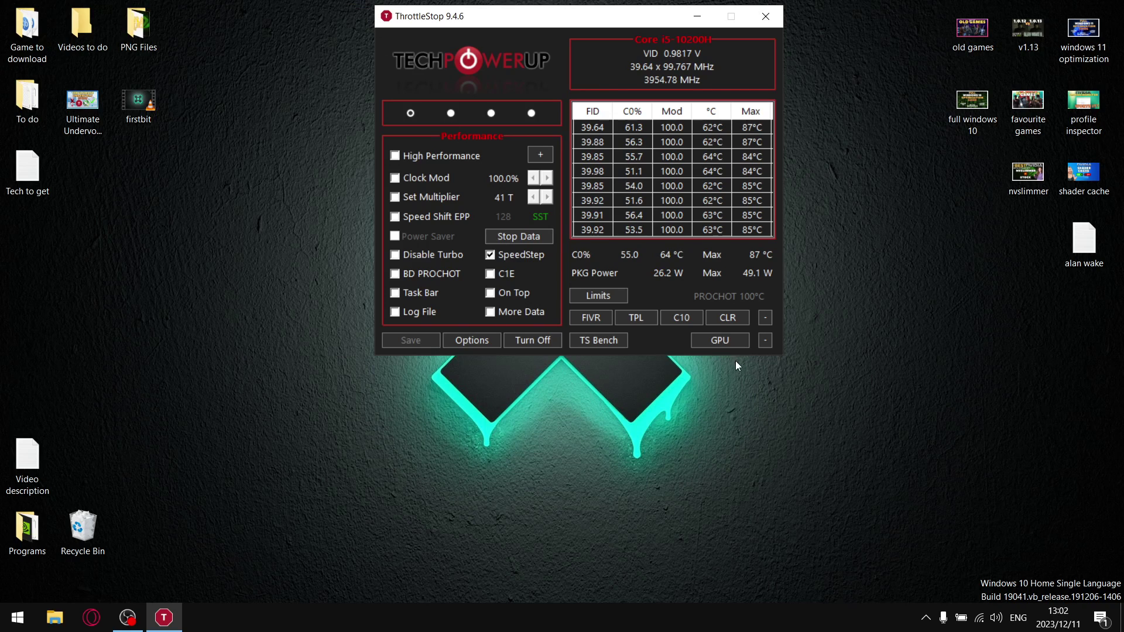
{"action": "left_click", "coordinate": [590, 323]}
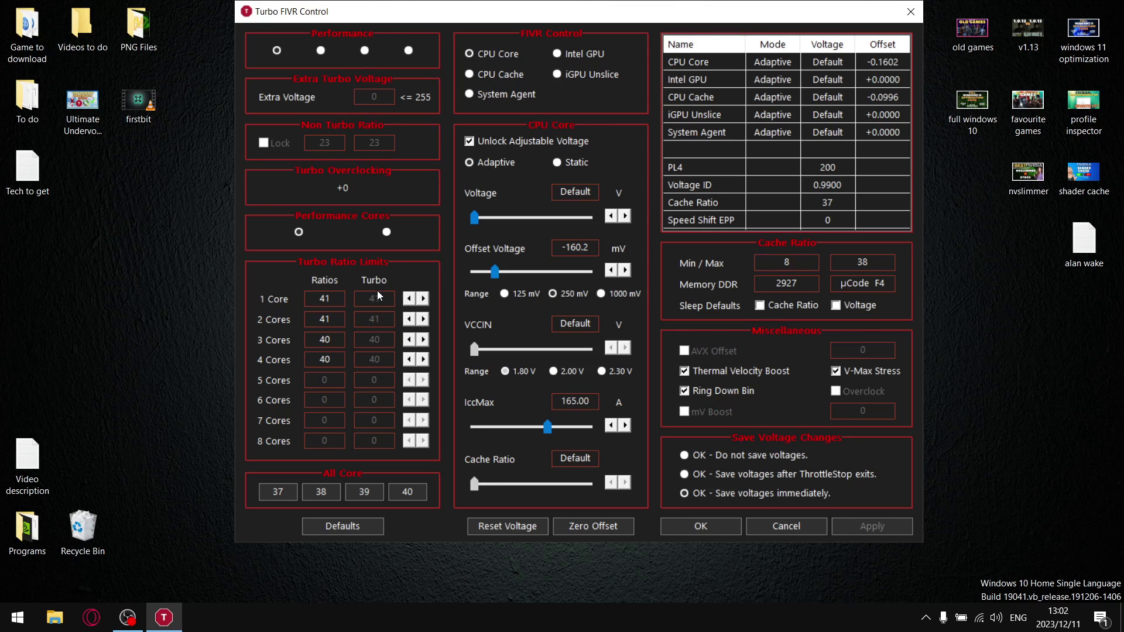
{"action": "left_click", "coordinate": [409, 299]}
{"action": "left_click", "coordinate": [409, 299]}
{"action": "left_click", "coordinate": [409, 299]}
{"action": "left_click", "coordinate": [871, 526]}
{"action": "left_click", "coordinate": [705, 527]}
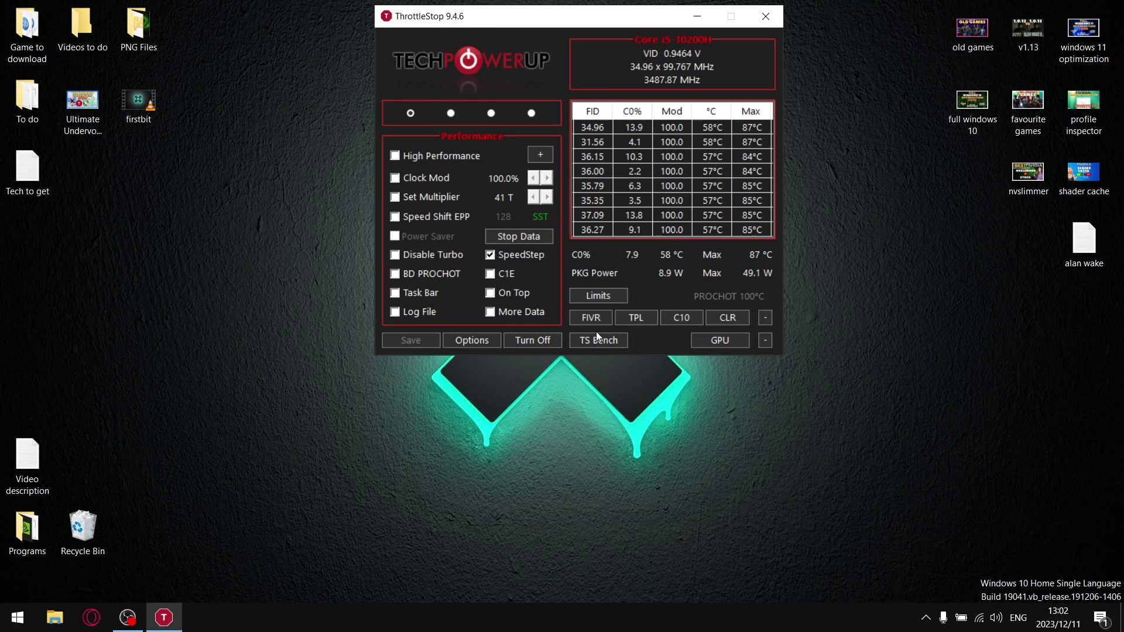
{"action": "left_click", "coordinate": [593, 340]}
Run a 960M TS Bench test with the 38× ratios, then close ThrottleStop to the desktop
{"action": "left_click", "coordinate": [323, 107]}
{"action": "left_click", "coordinate": [316, 132]}
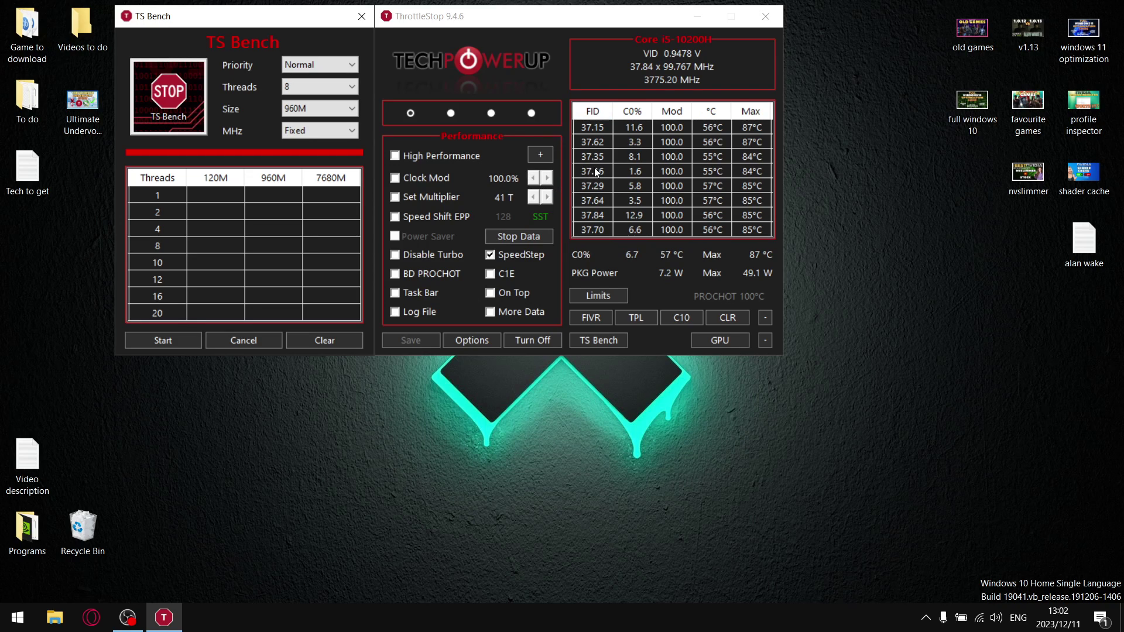
{"action": "left_click", "coordinate": [160, 338]}
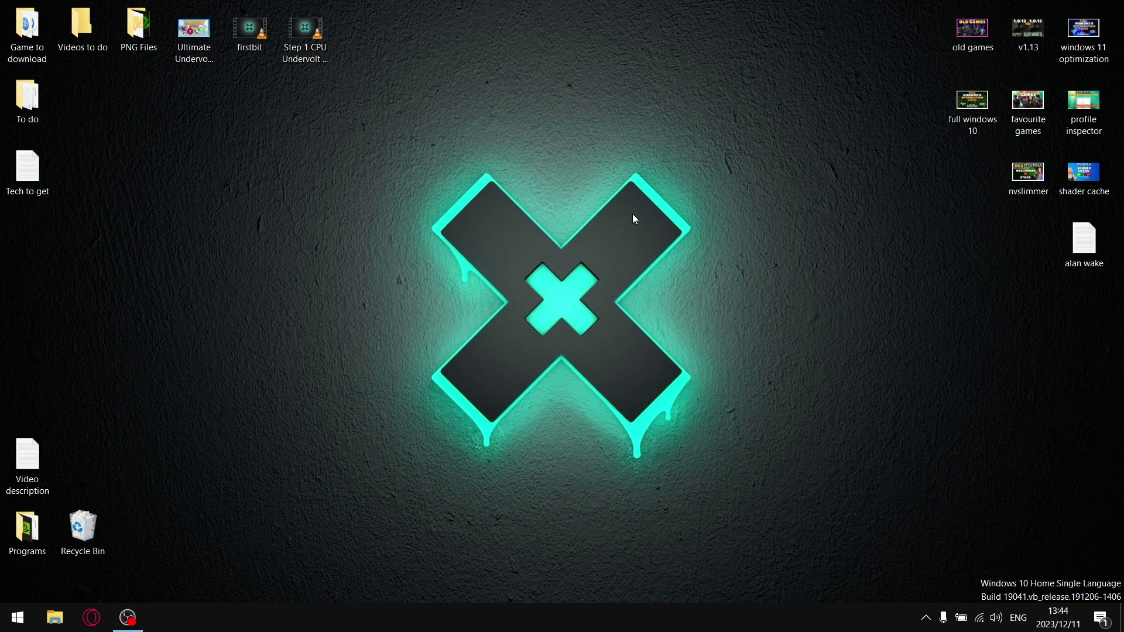
{"action": "left_click", "coordinate": [927, 619]}
{"action": "left_click", "coordinate": [896, 559]}
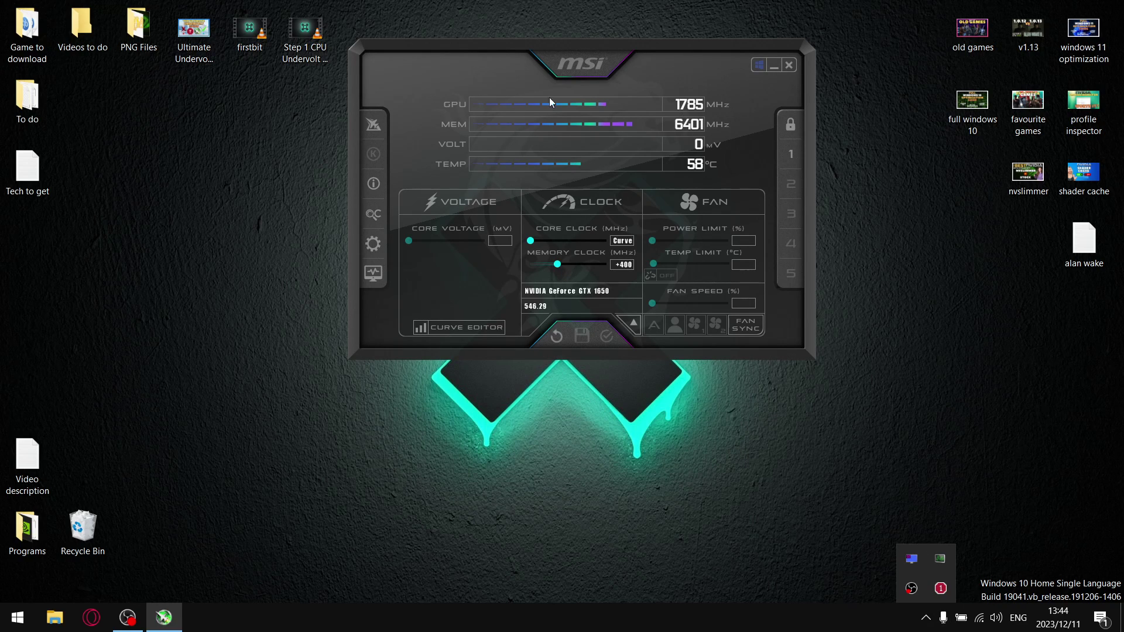
{"action": "left_click", "coordinate": [772, 65]}
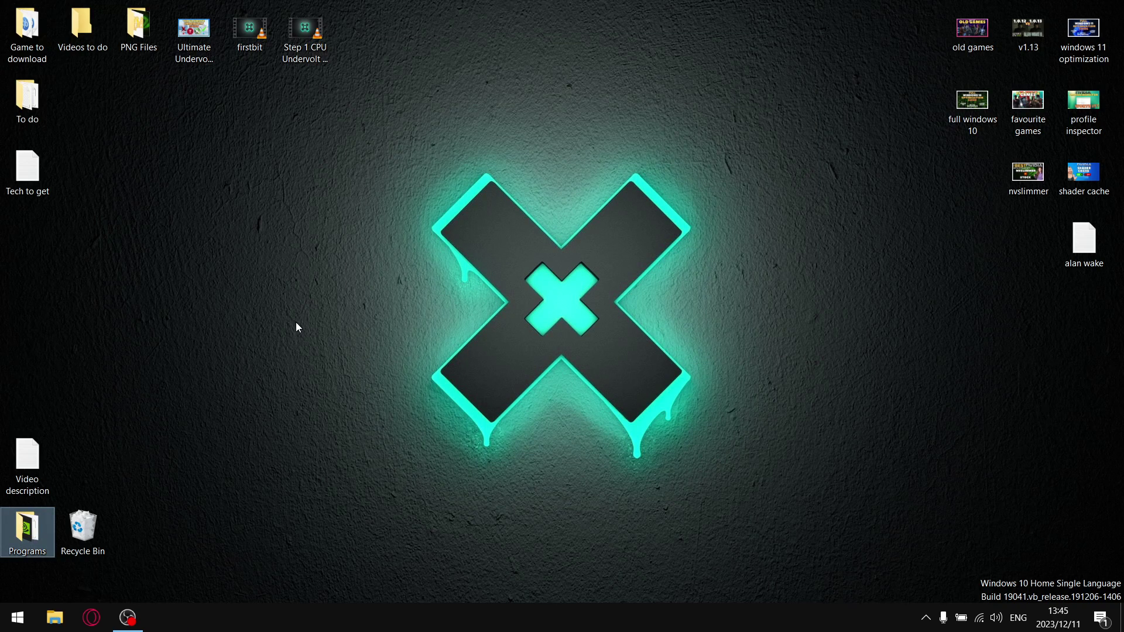
Launch TechPowerUp GPU-Z from the Programs folder and close the folder
{"action": "double_click", "coordinate": [41, 527]}
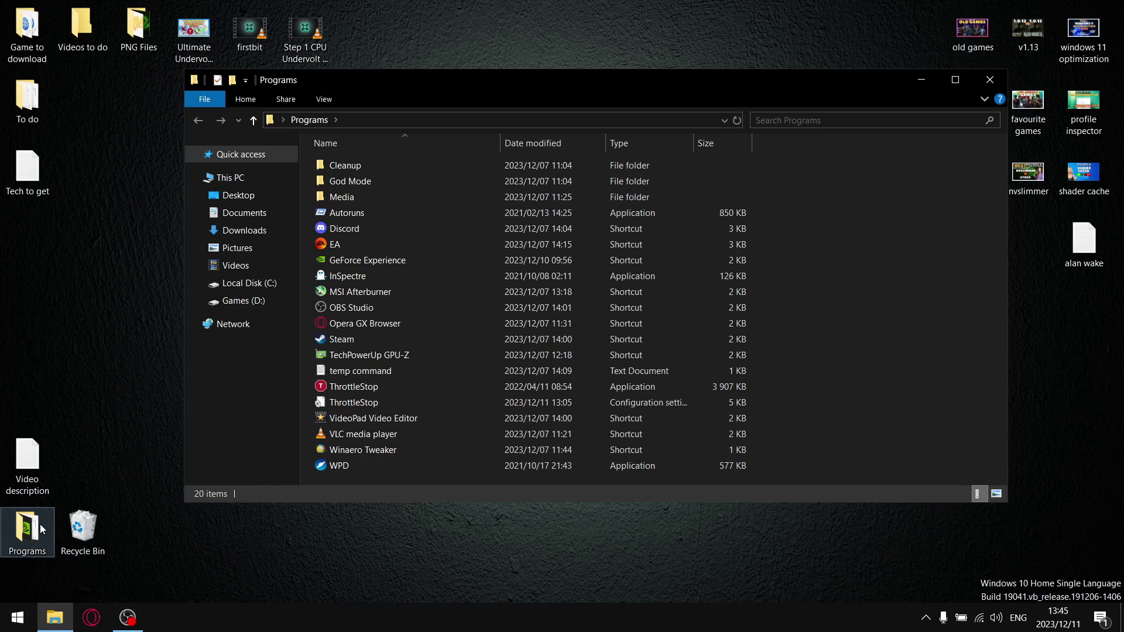
{"action": "double_click", "coordinate": [350, 359]}
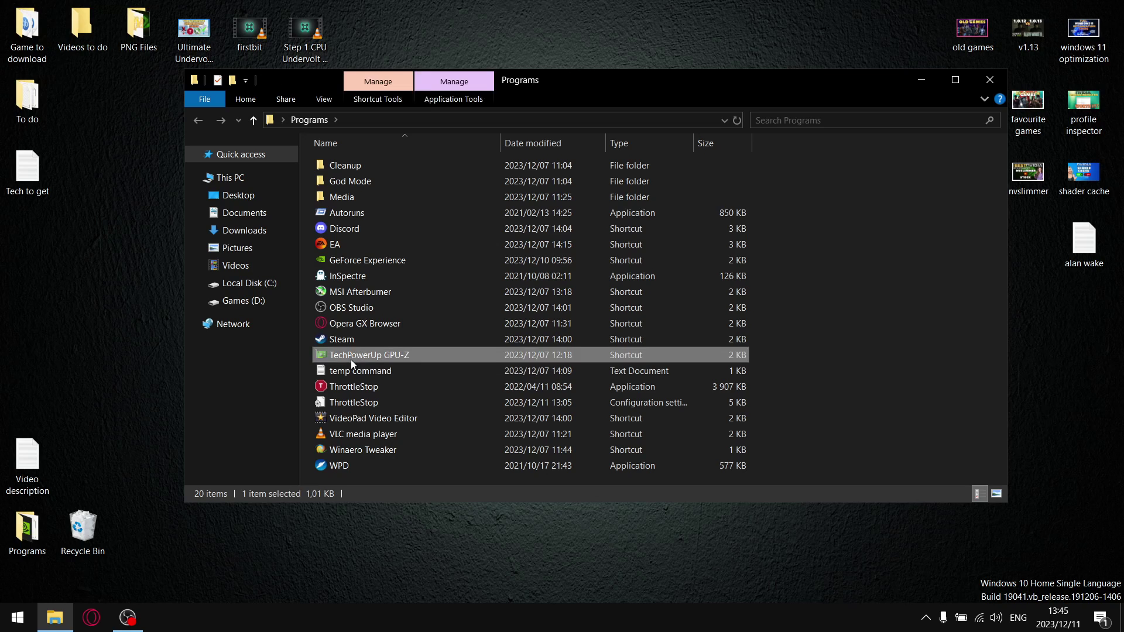
{"action": "left_click", "coordinate": [989, 79]}
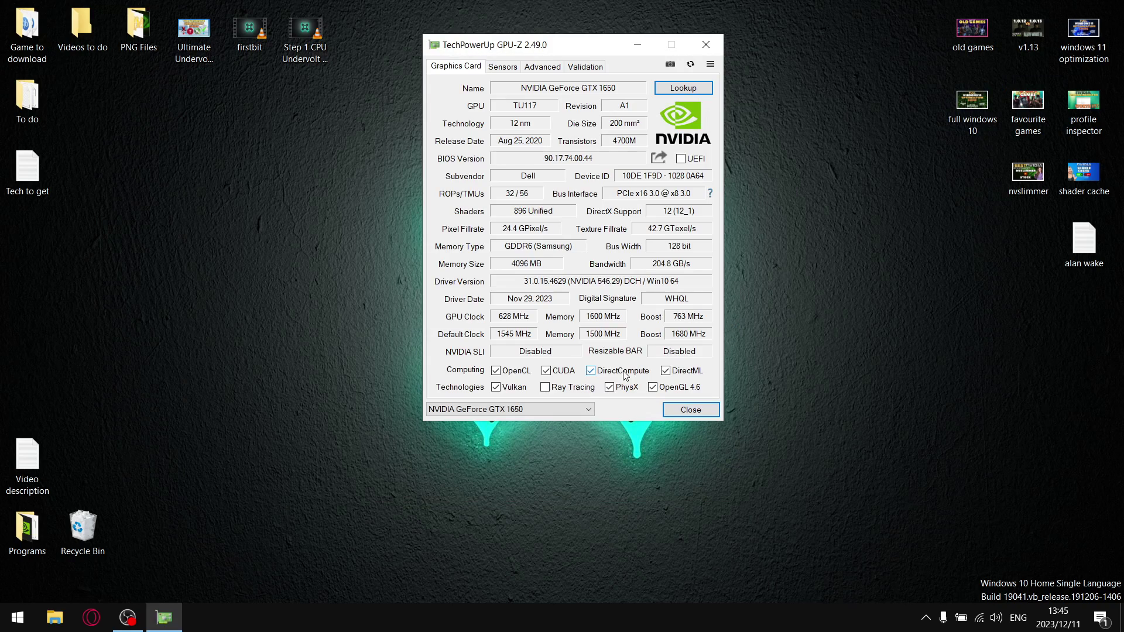
Select the NVIDIA GeForce GTX 1650 in GPU-Z and check its 1680 MHz default boost
{"action": "left_click", "coordinate": [485, 409]}
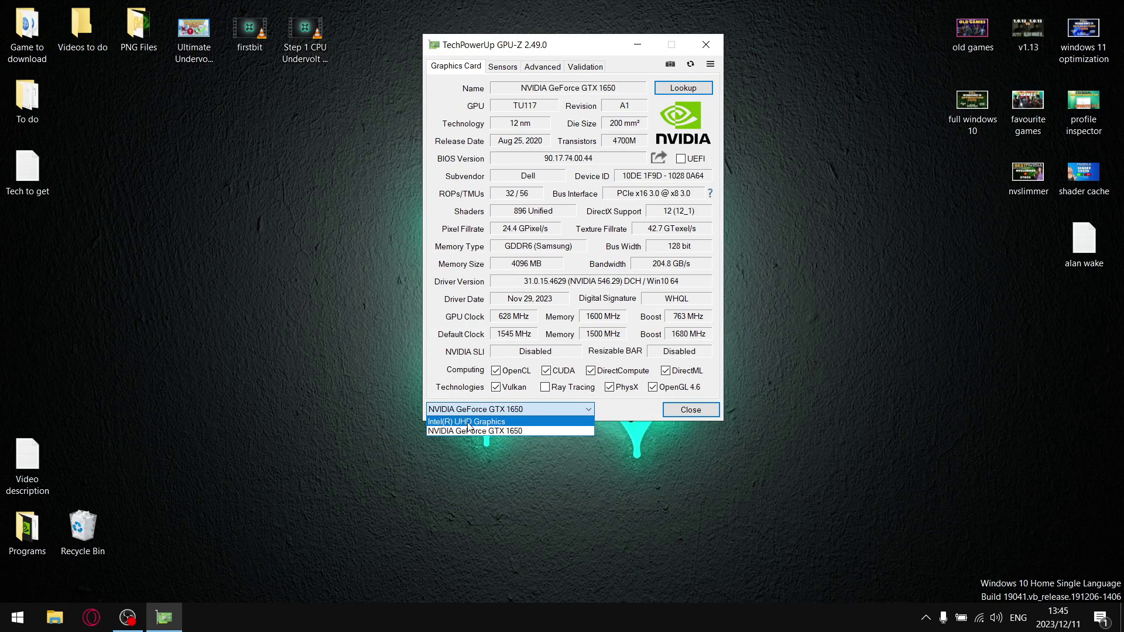
{"action": "left_click", "coordinate": [481, 432]}
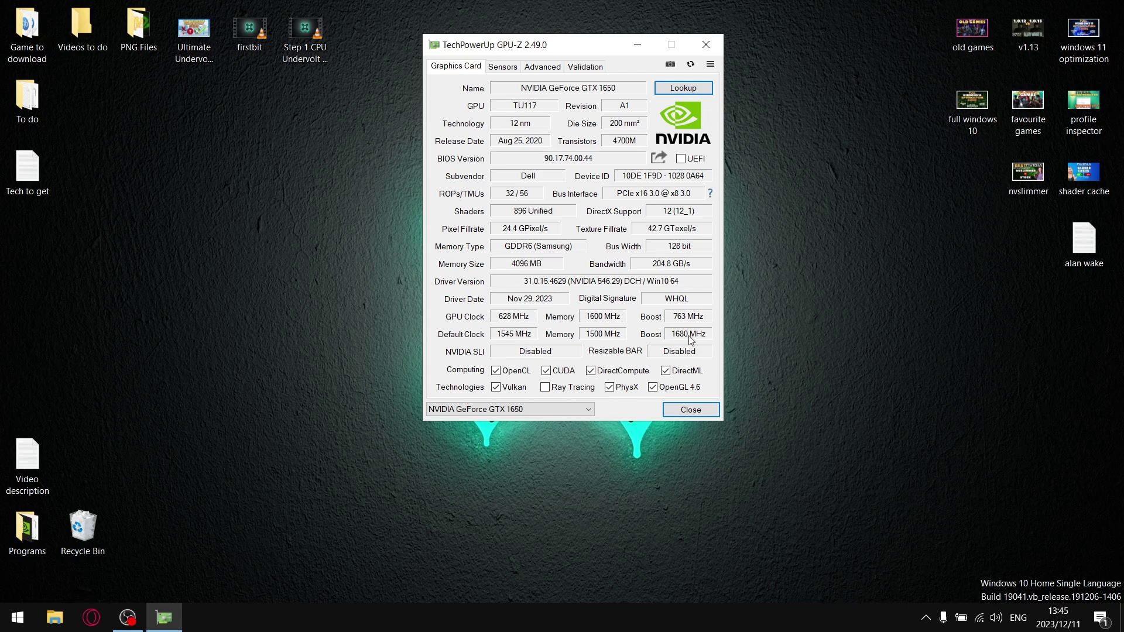
{"action": "mouse_move", "coordinate": [704, 334]}
Close GPU-Z, open MSI Afterburner from the tray, and reset core and memory offsets to +0
{"action": "left_click", "coordinate": [706, 44]}
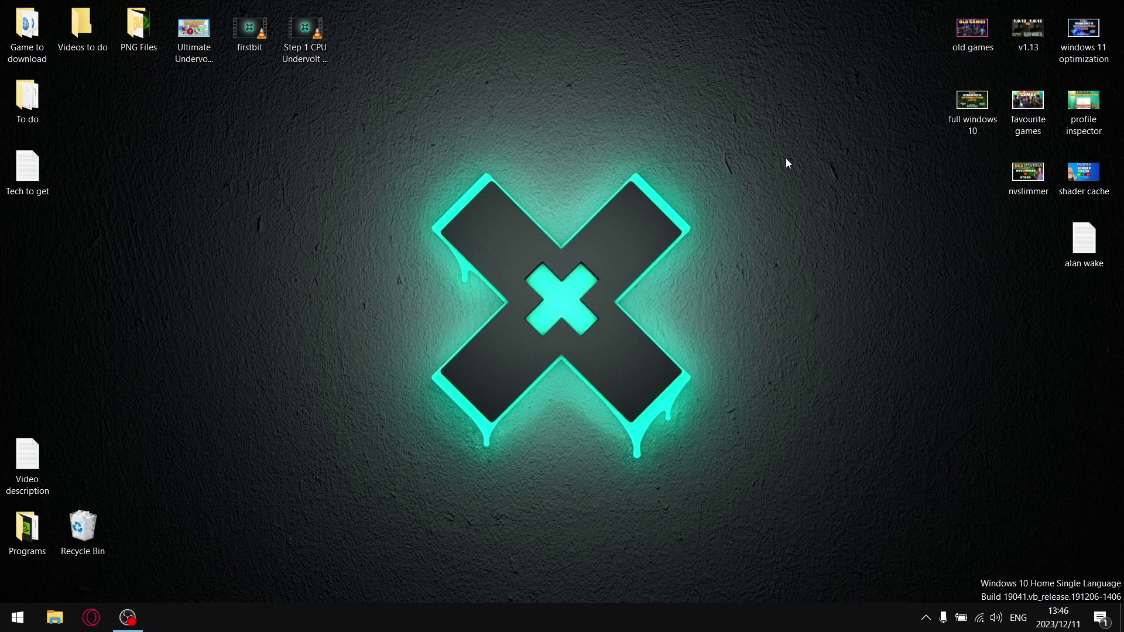
{"action": "left_click", "coordinate": [926, 619]}
{"action": "left_click", "coordinate": [904, 560]}
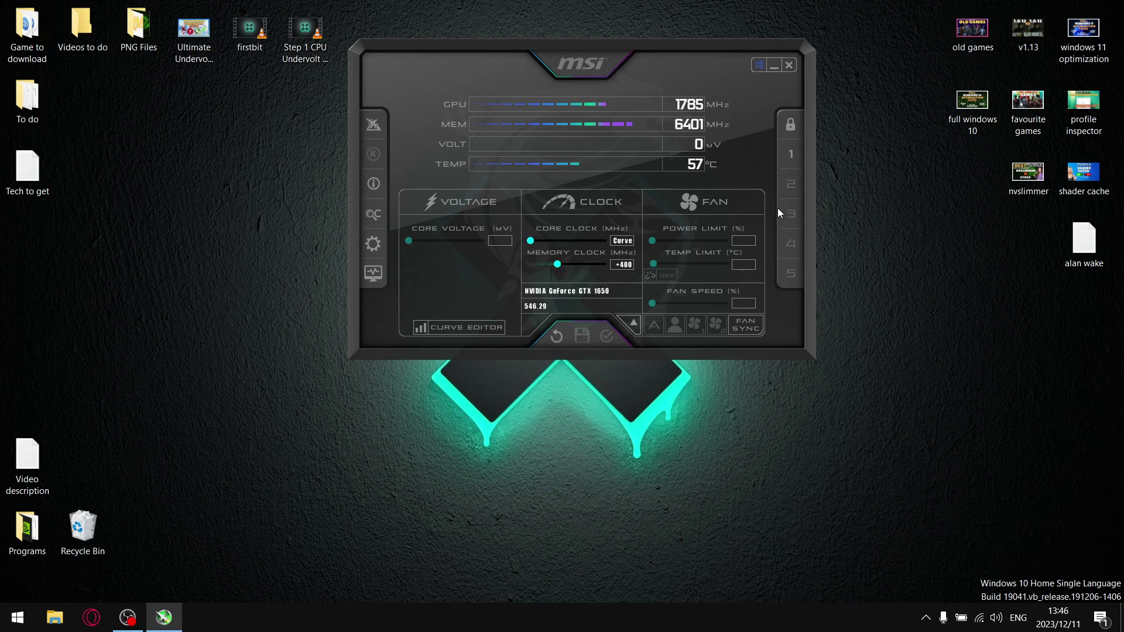
{"action": "left_click", "coordinate": [553, 334]}
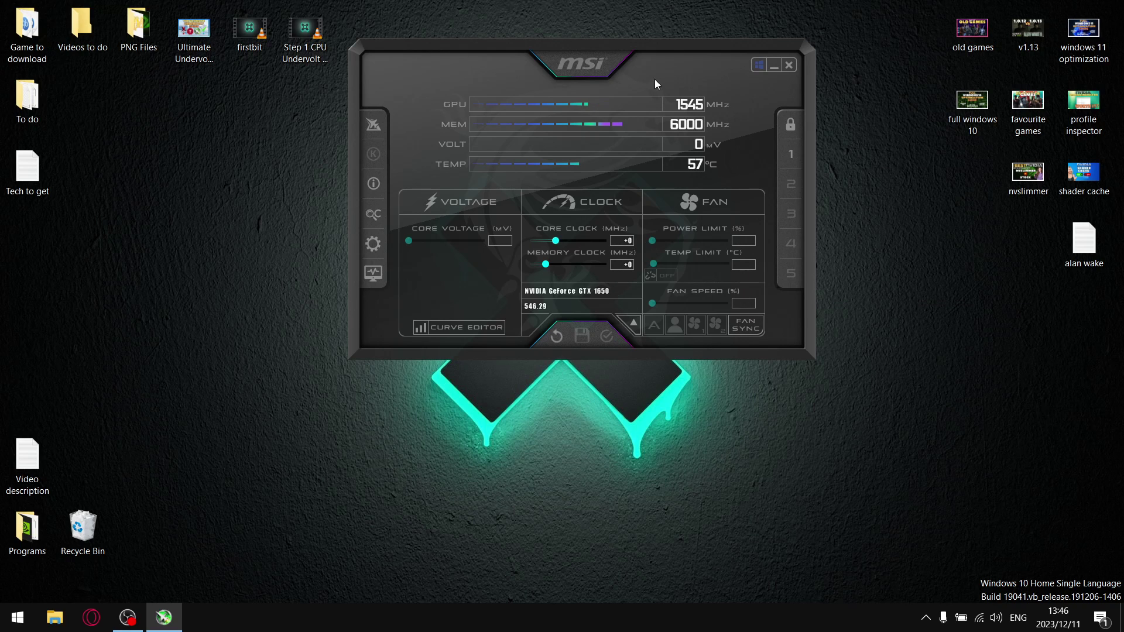
{"action": "left_click_drag", "start_coordinate": [625, 52], "coordinate": [623, 24]}
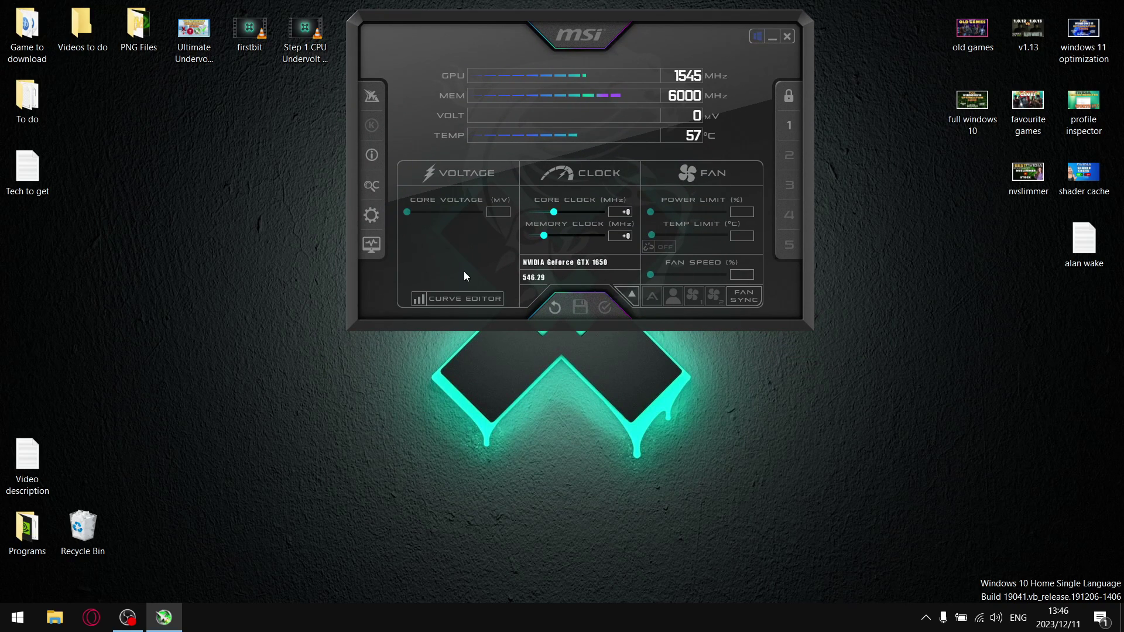
{"action": "left_click", "coordinate": [375, 217]}
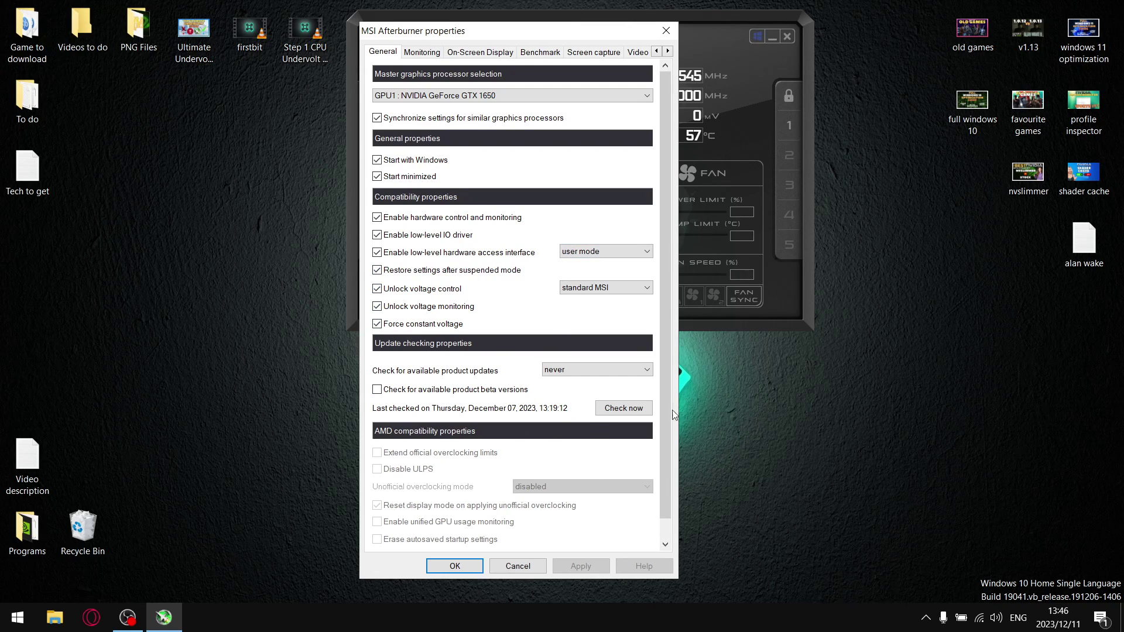
{"action": "left_click", "coordinate": [455, 566]}
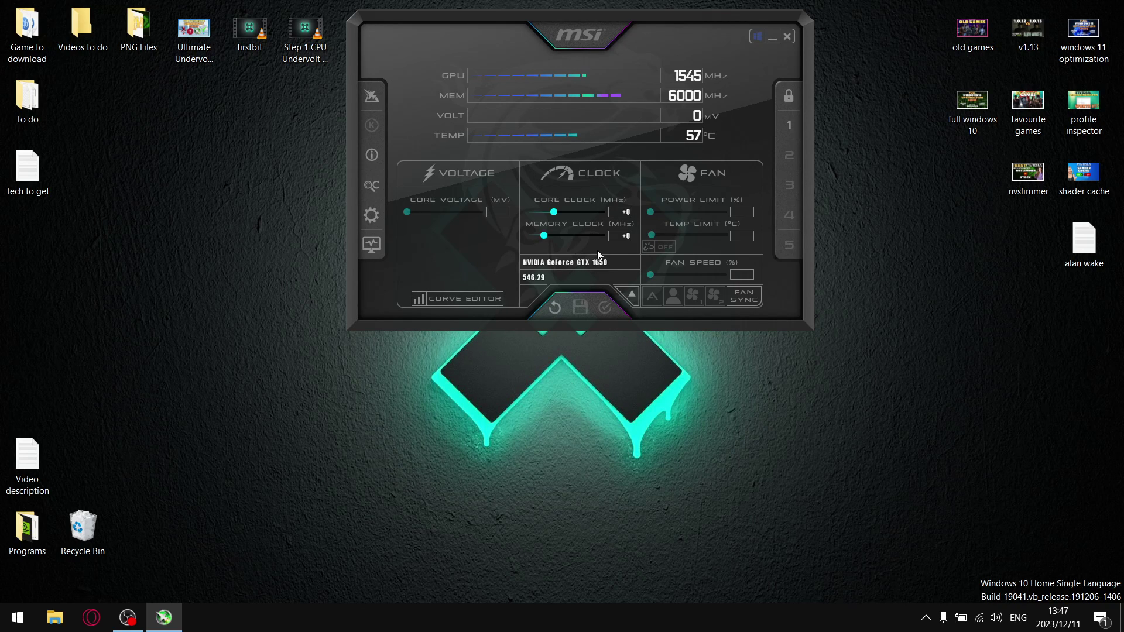
Open the curve editor and Shift-drag the whole V/F curve down about 880 MHz
{"action": "left_click", "coordinate": [464, 299]}
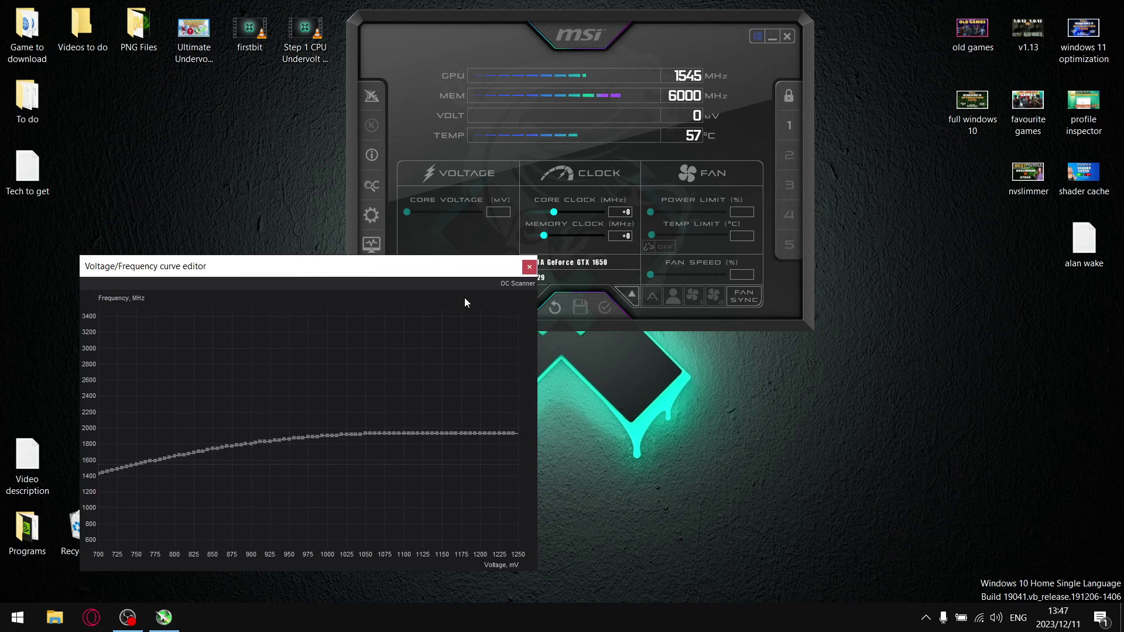
{"action": "left_click_drag", "start_coordinate": [425, 266], "coordinate": [662, 97]}
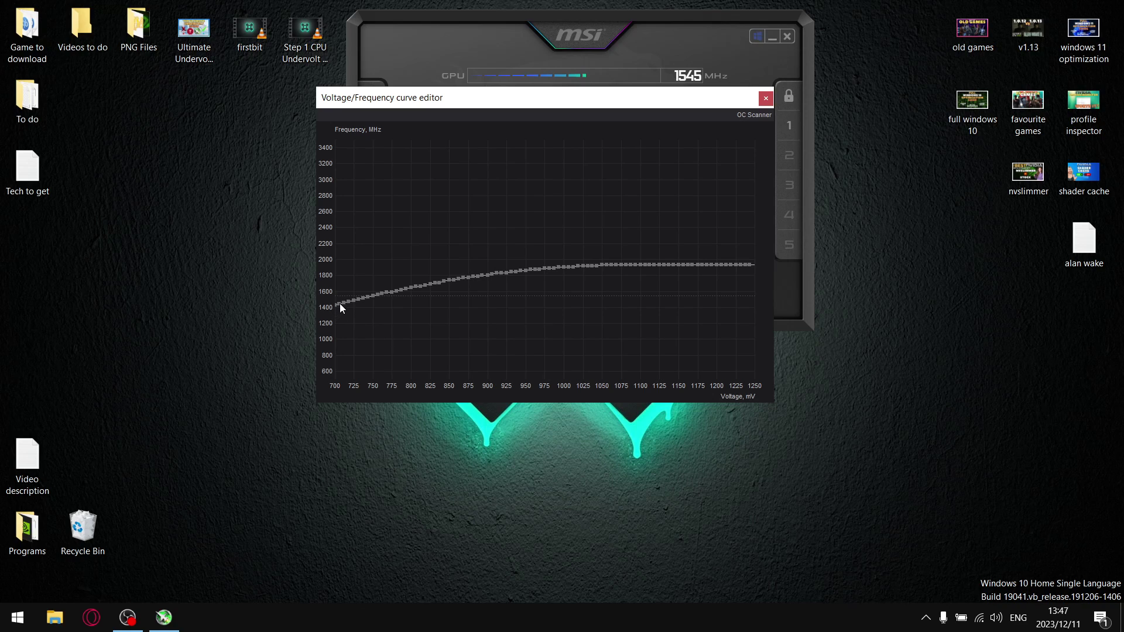
{"action": "left_click_drag", "start_coordinate": [337, 306], "coordinate": [351, 384]}
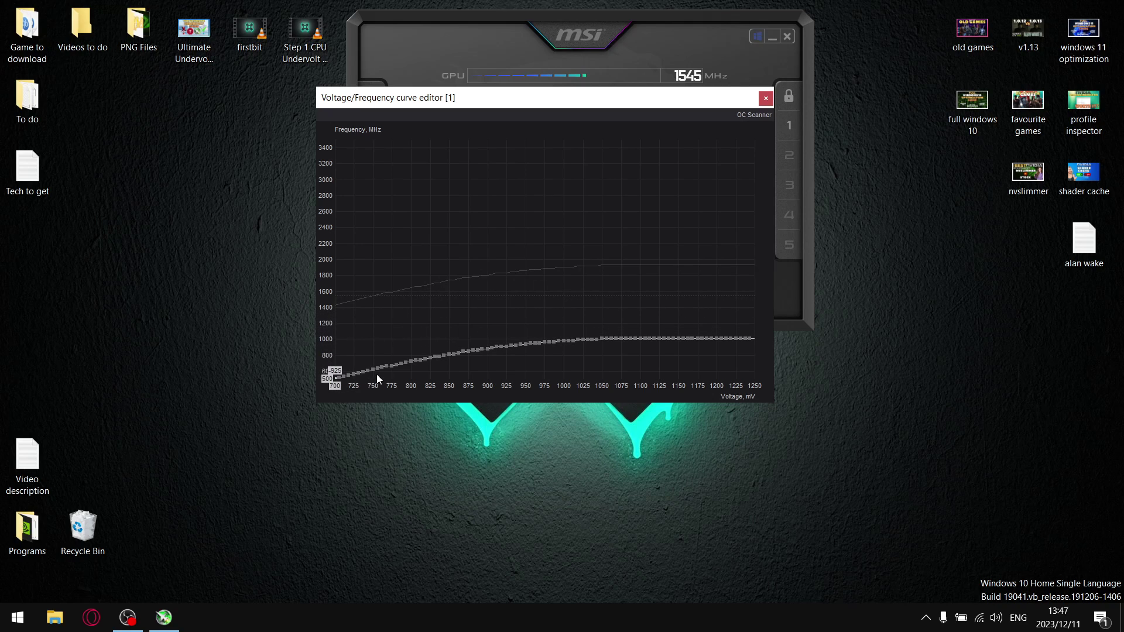
Drag the 850 mV point up and nudge it to exactly 1785 MHz
{"action": "left_click", "coordinate": [448, 356]}
{"action": "left_click_drag", "start_coordinate": [449, 354], "coordinate": [462, 281]}
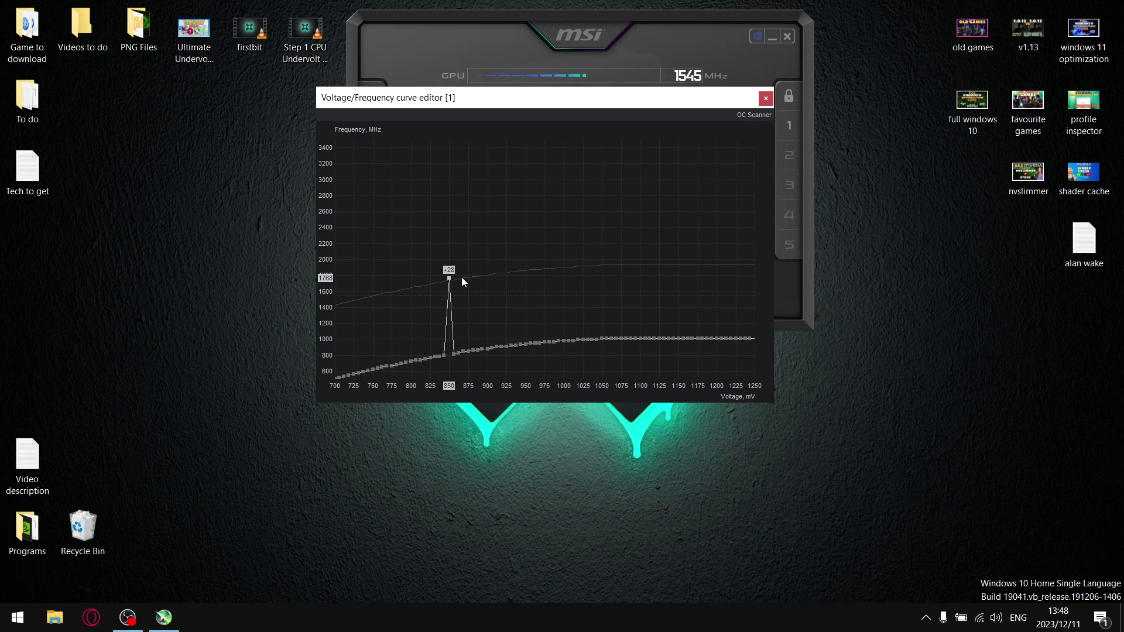
{"action": "key", "text": "Up"}
{"action": "key", "text": "Up"}
{"action": "key", "text": "Up"}
{"action": "key", "text": "Up"}
{"action": "left_click_drag", "start_coordinate": [524, 97], "coordinate": [346, 149]}
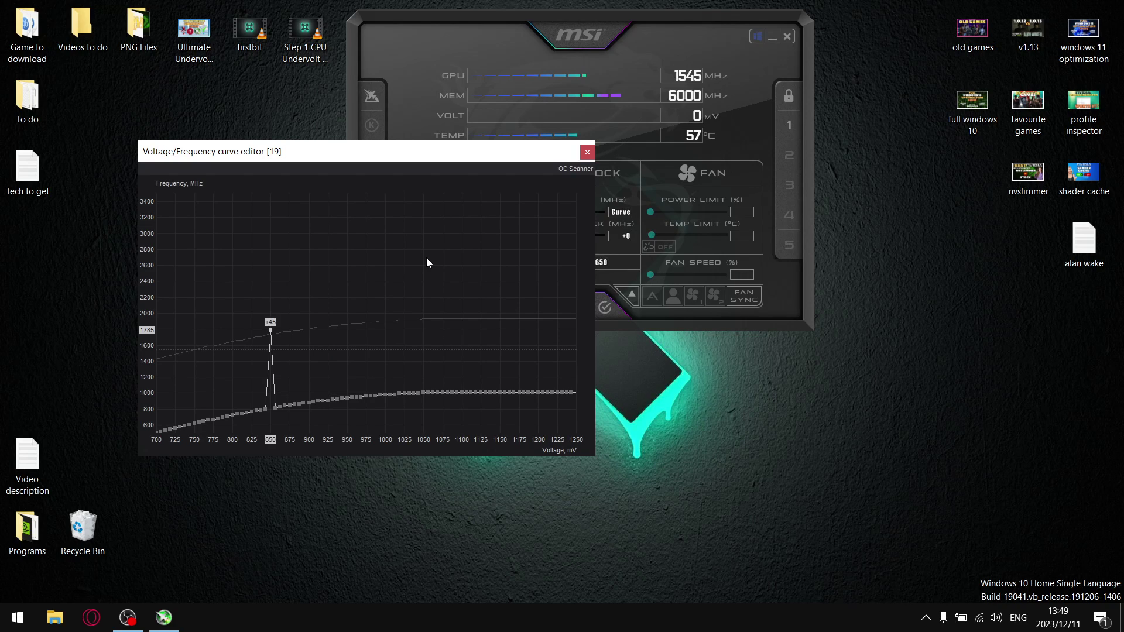
Lock the curve at the 850 mV point and apply it to the GTX 1650
{"action": "key", "text": "l"}
{"action": "left_click_drag", "start_coordinate": [649, 22], "coordinate": [863, 18]}
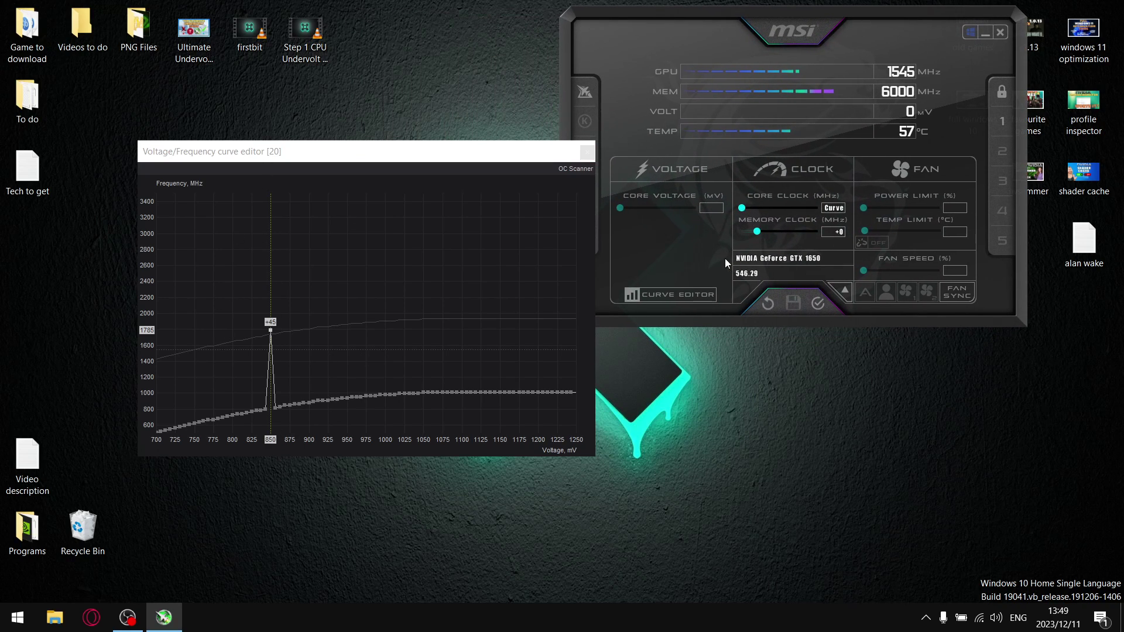
{"action": "left_click", "coordinate": [827, 303]}
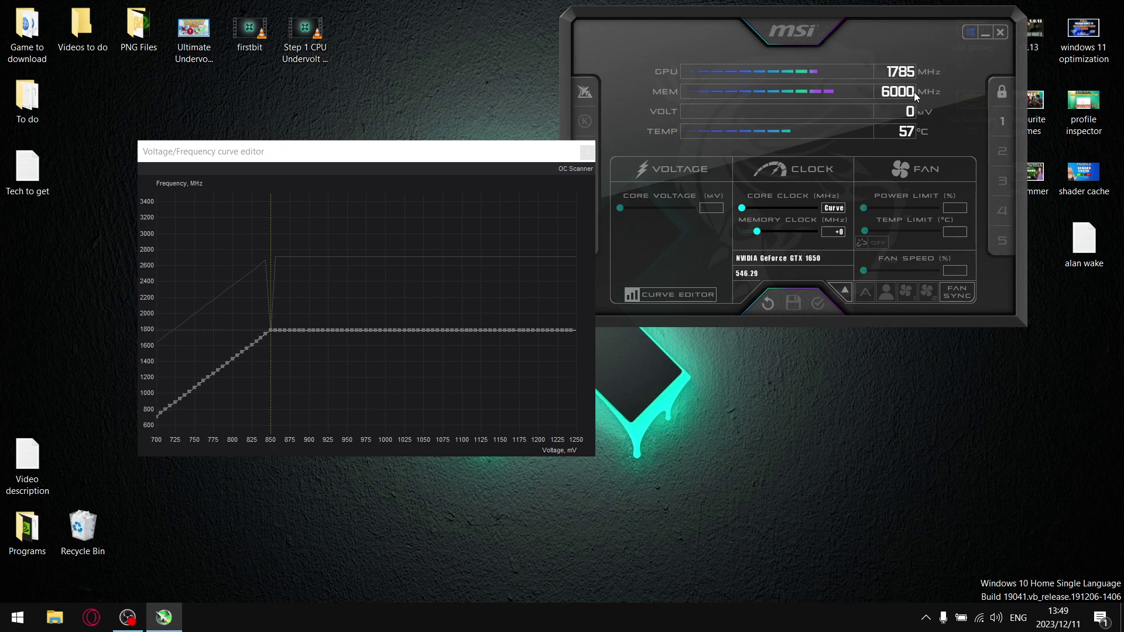